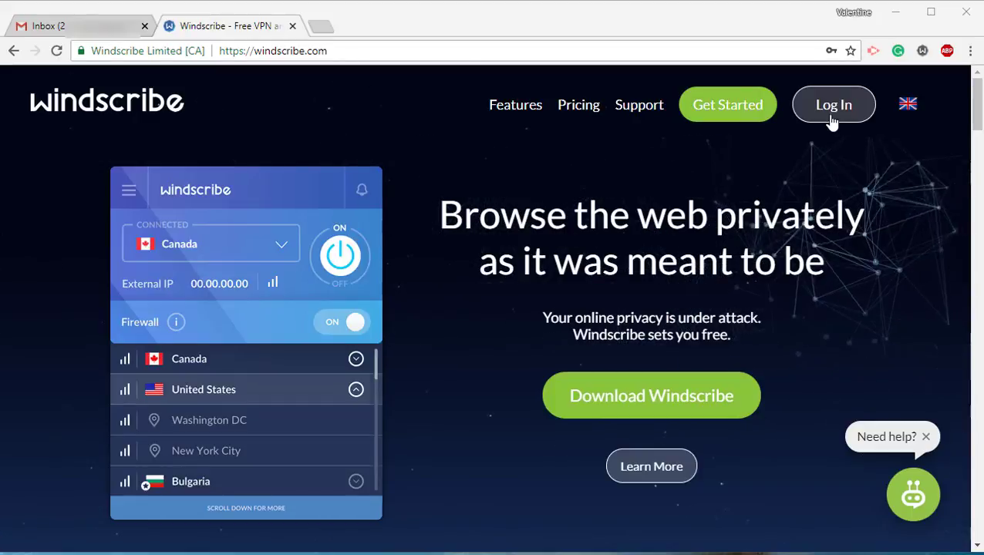
# Open the free sign-up form and enter the chosen account username.
pyautogui.moveTo(833, 125)
pyautogui.click(837, 145)
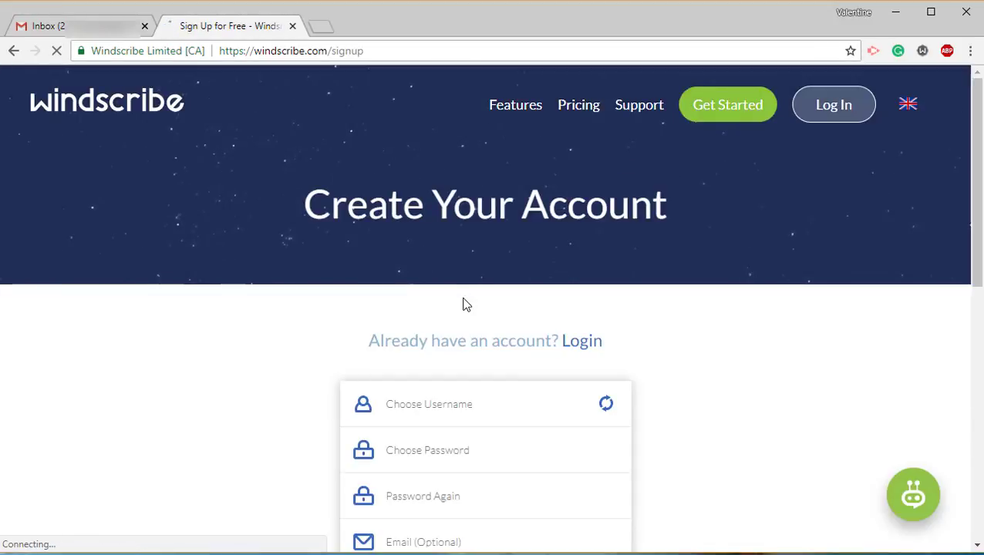
pyautogui.scroll(-1, 462, 304)
pyautogui.click(426, 383)
pyautogui.write('ttraining')
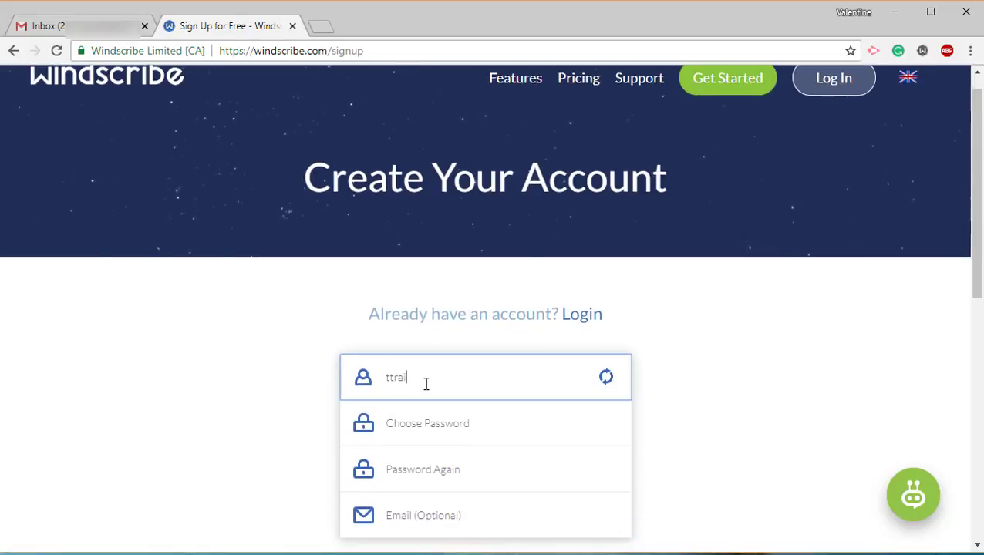
# Enter the account password twice and the e-mail address, then create the free account.
pyautogui.click(437, 423)
pyautogui.write('***')
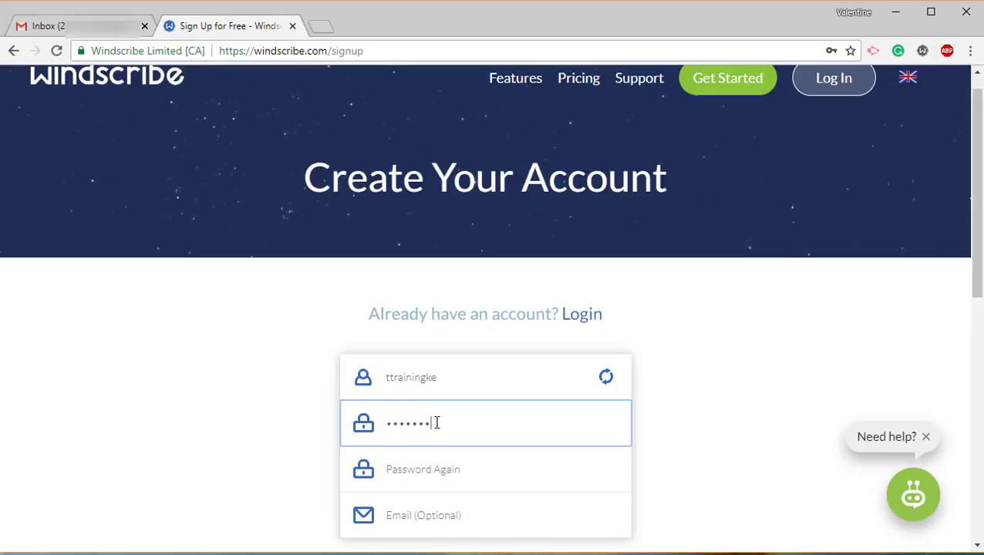
pyautogui.press('Tab')
pyautogui.write('****')
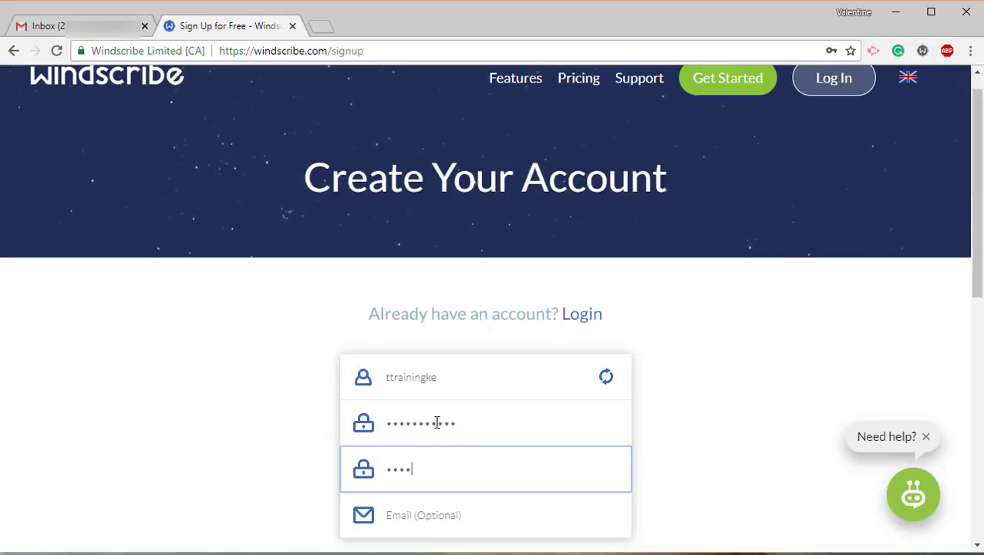
pyautogui.press('Tab')
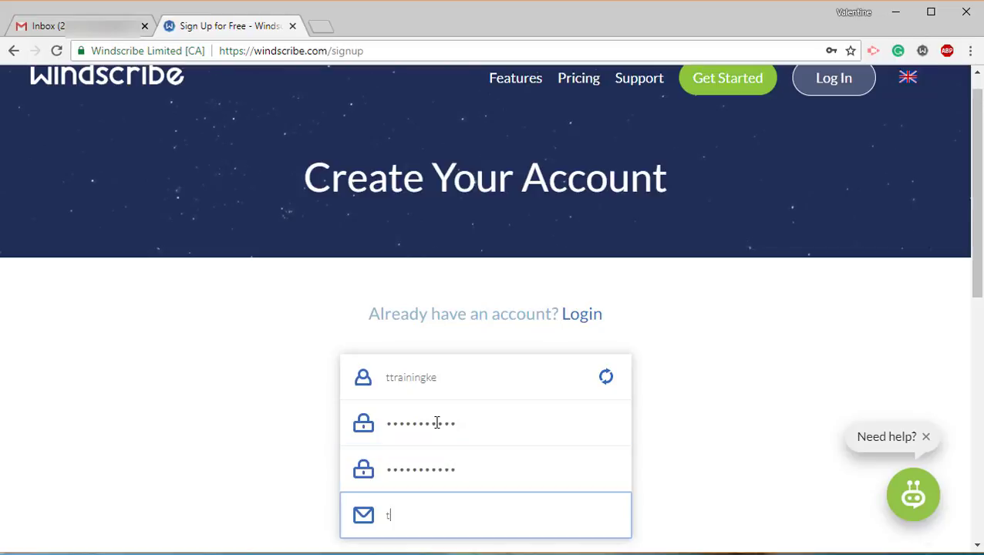
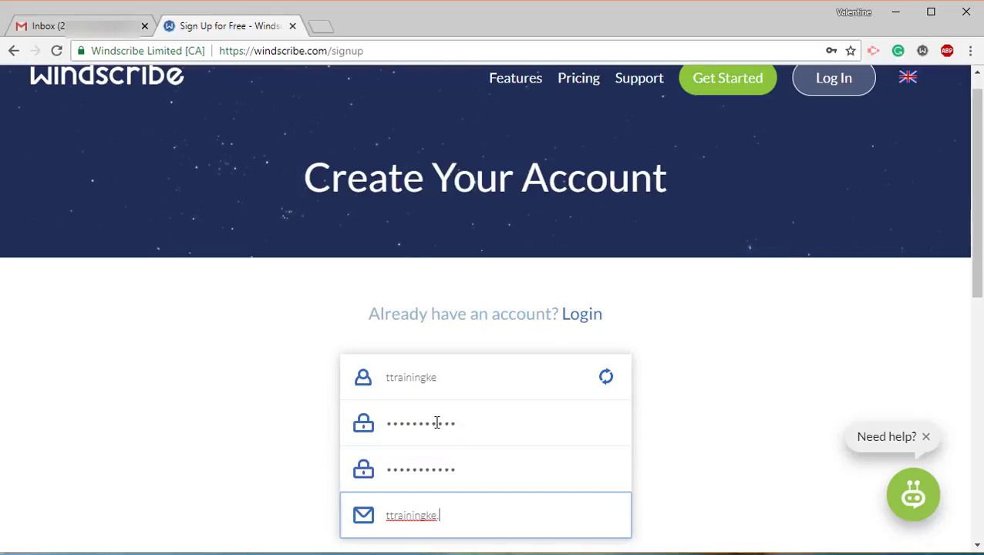
pyautogui.scroll(-1, 743, 327)
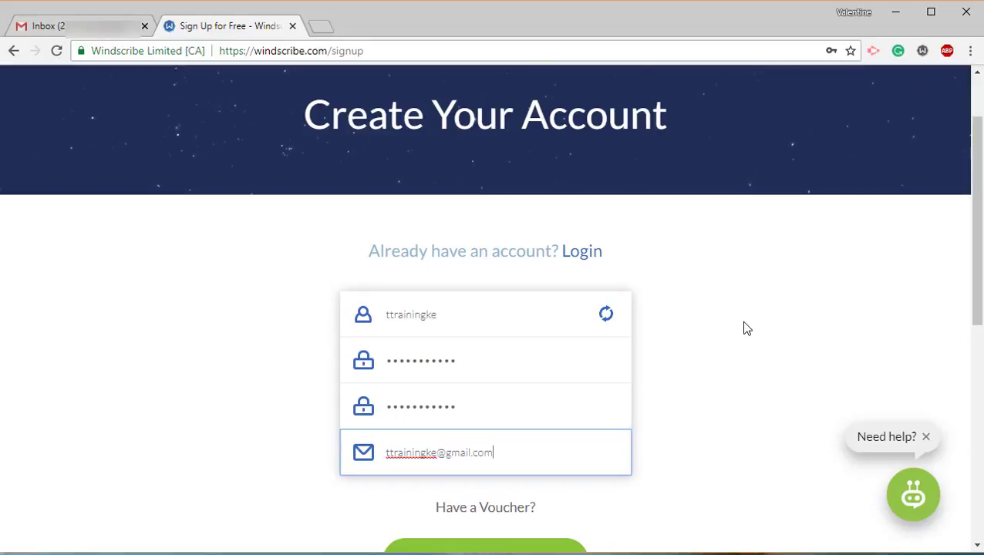
pyautogui.scroll(-1, 747, 329)
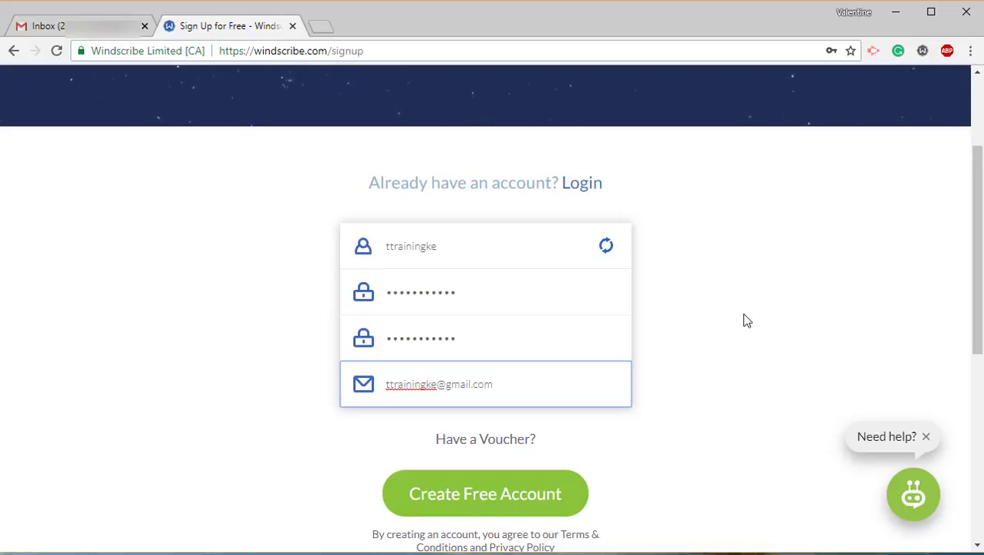
pyautogui.scroll(-2, 692, 401)
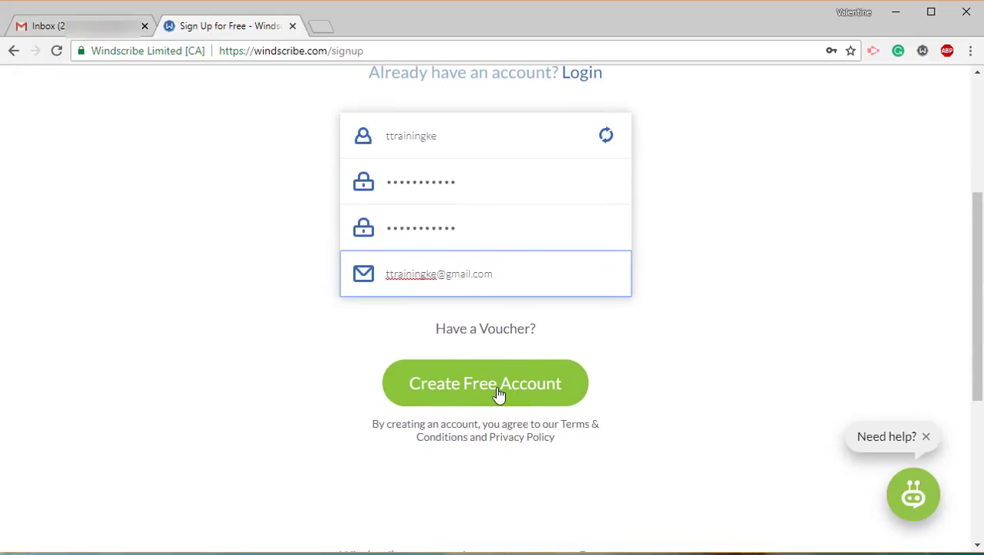
pyautogui.click(450, 383)
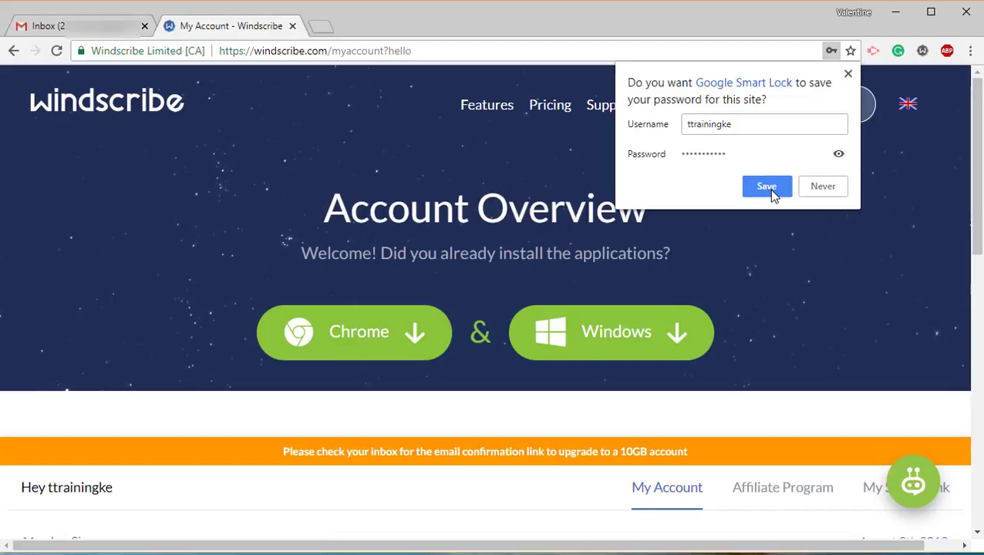
# Save the new password in the browser and confirm the Windscribe welcome e-mail in Gmail.
pyautogui.click(769, 189)
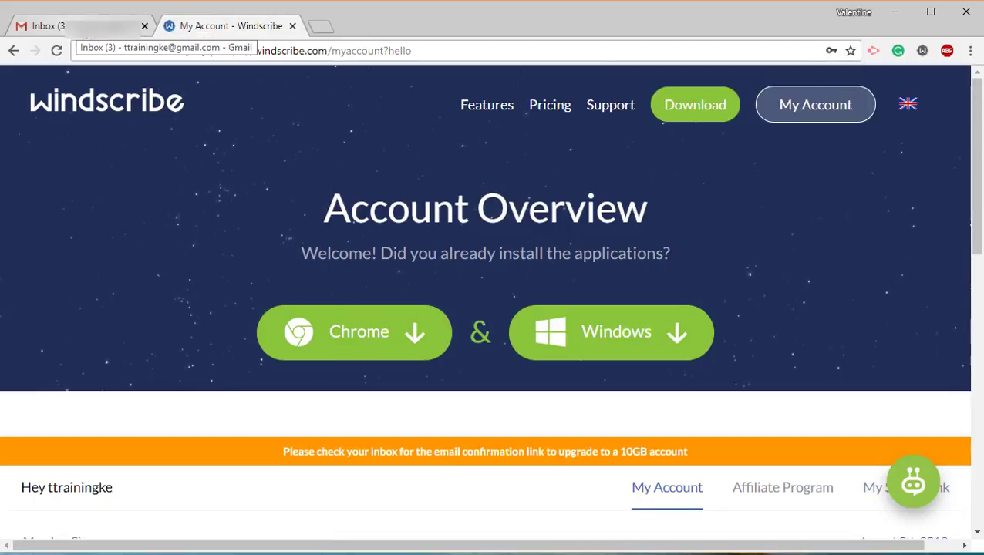
pyautogui.click(62, 24)
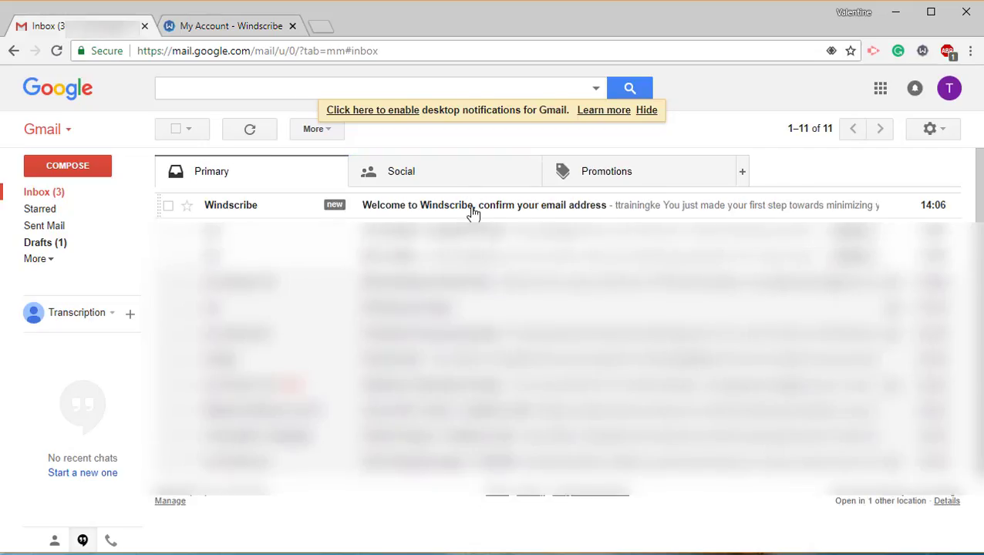
pyautogui.click(472, 210)
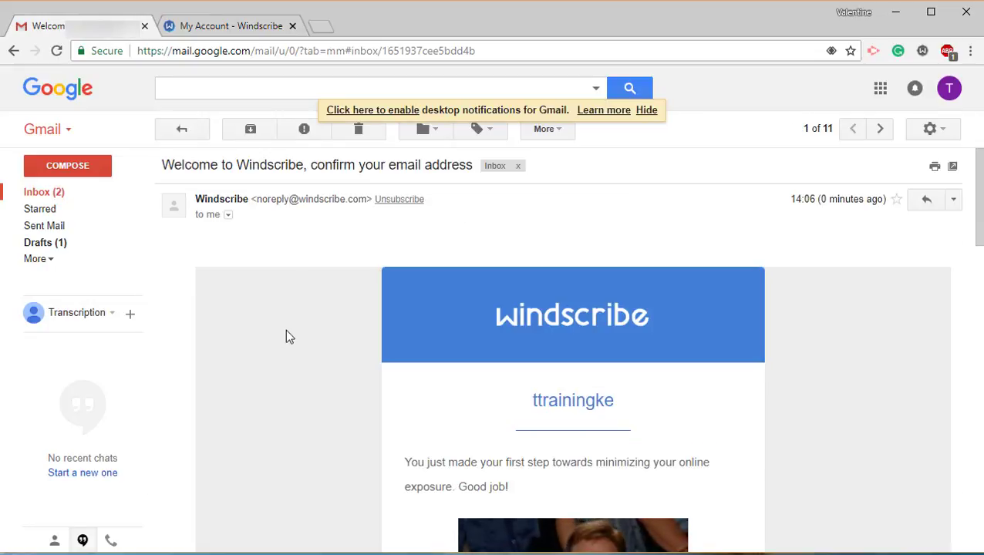
pyautogui.scroll(-3, 285, 333)
pyautogui.scroll(-4, 286, 335)
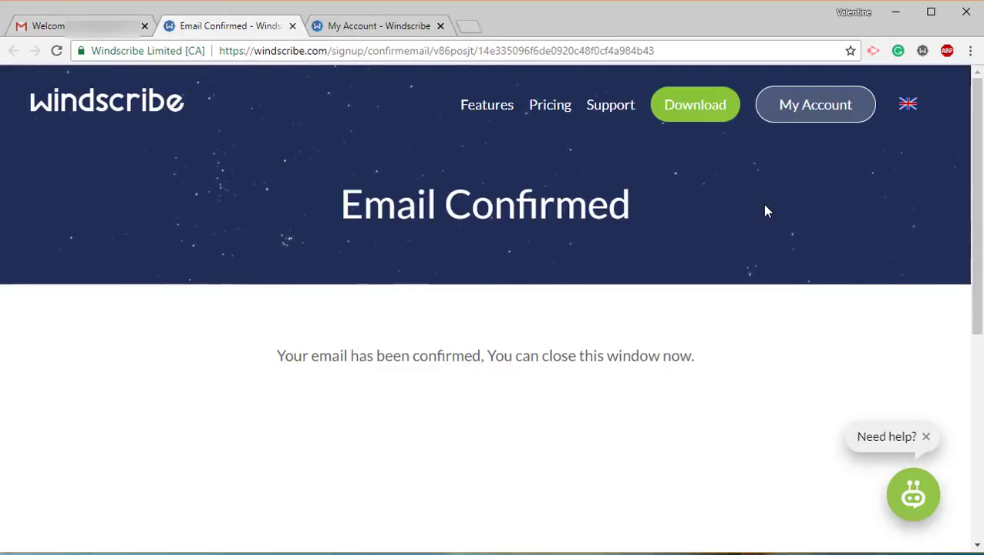
# Download the Windows installer Windscribe.exe from the Windscribe downloads page.
pyautogui.click(703, 108)
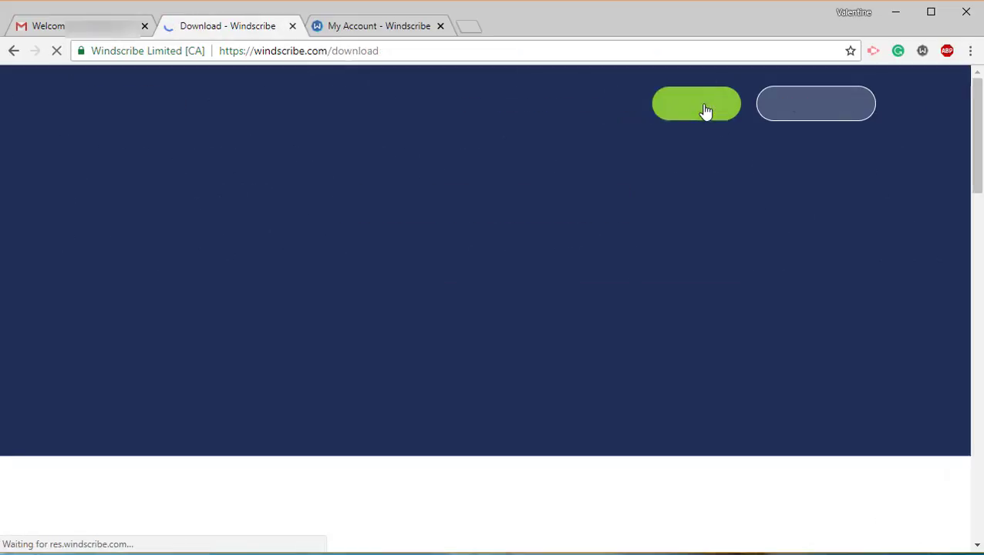
pyautogui.scroll(-3, 412, 331)
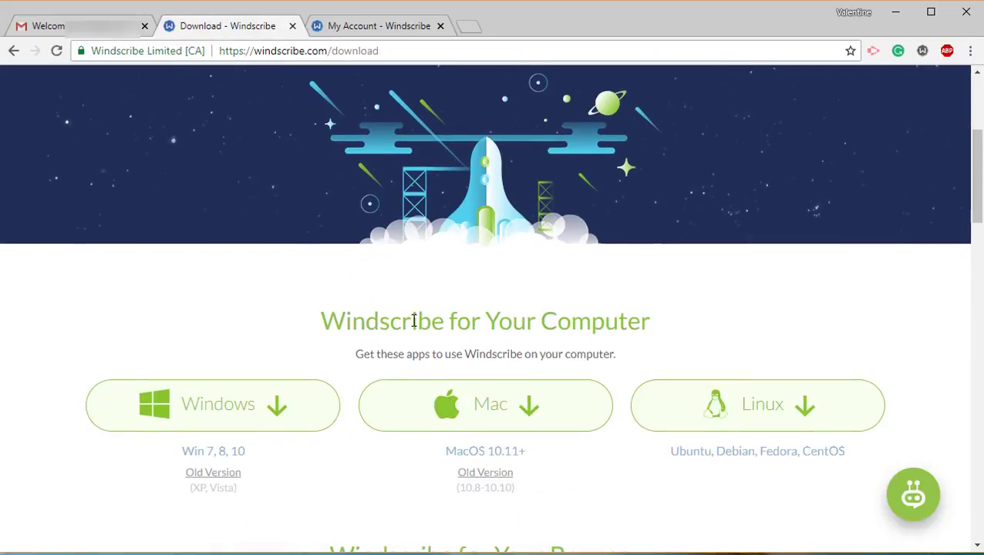
pyautogui.scroll(1, 347, 192)
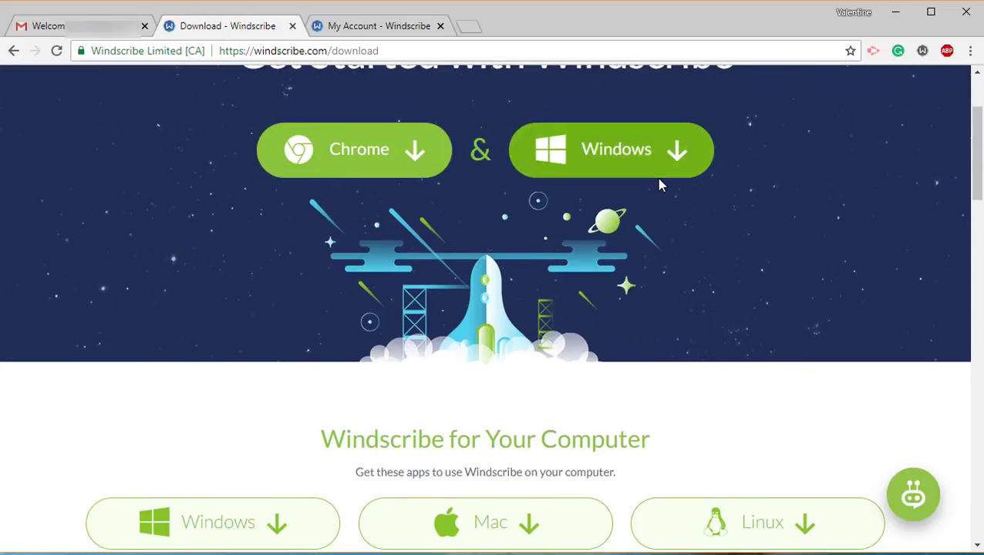
pyautogui.scroll(-1, 747, 316)
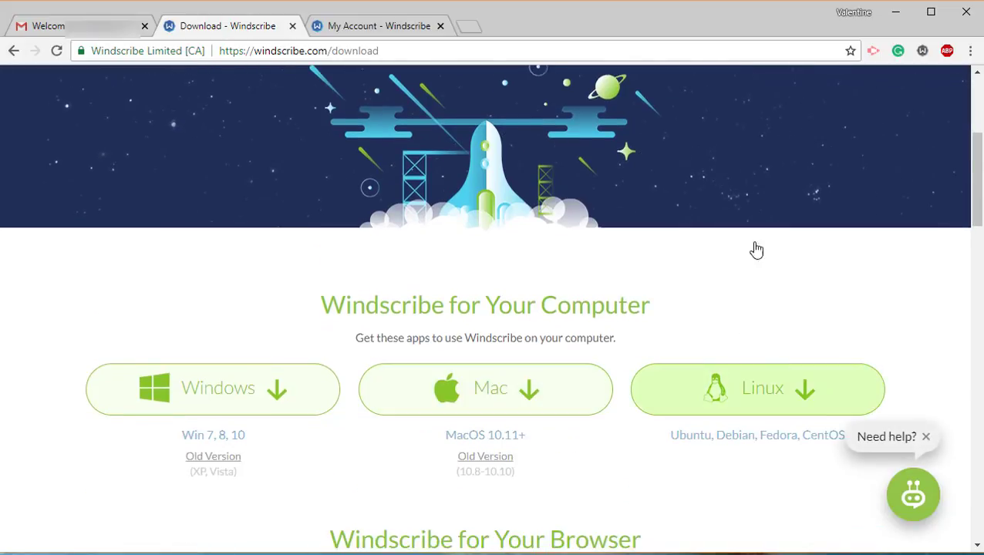
pyautogui.scroll(3, 708, 139)
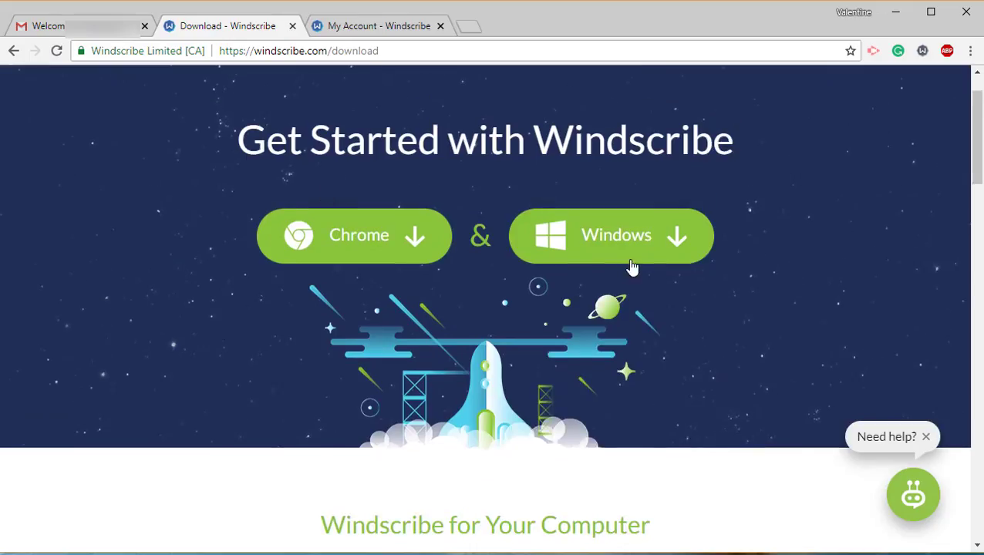
pyautogui.click(656, 260)
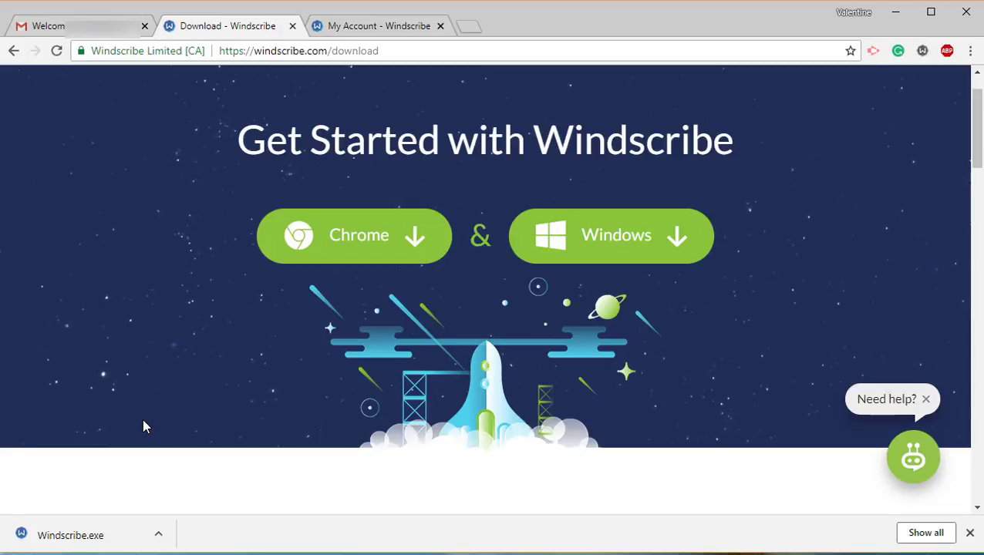
# Run Windscribe.exe, allow it, and complete the recommended express installation.
pyautogui.click(94, 536)
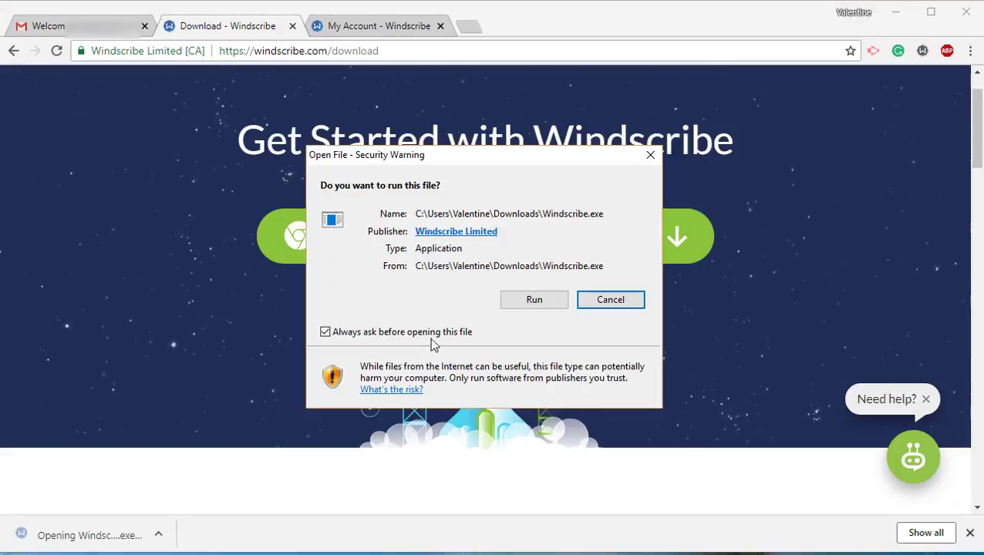
pyautogui.click(544, 305)
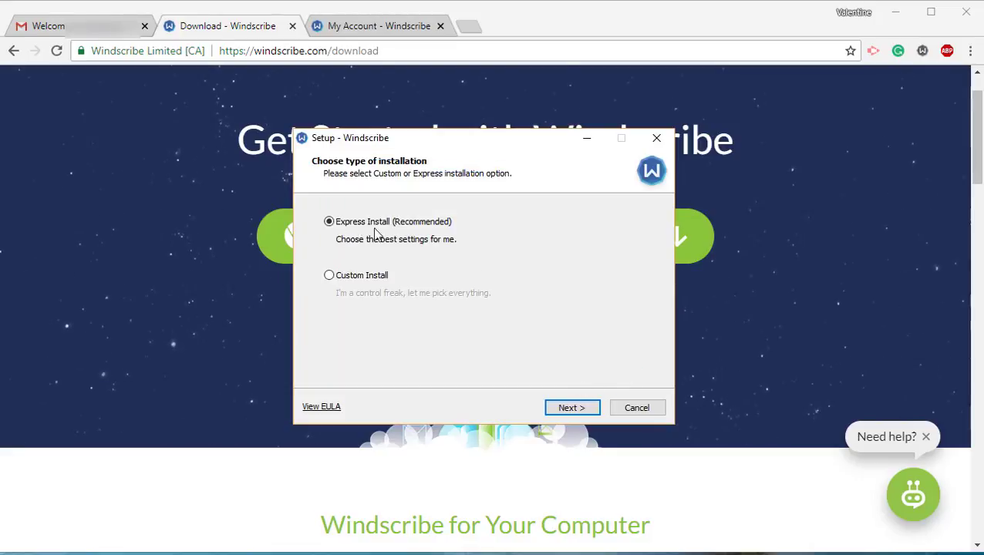
pyautogui.click(580, 408)
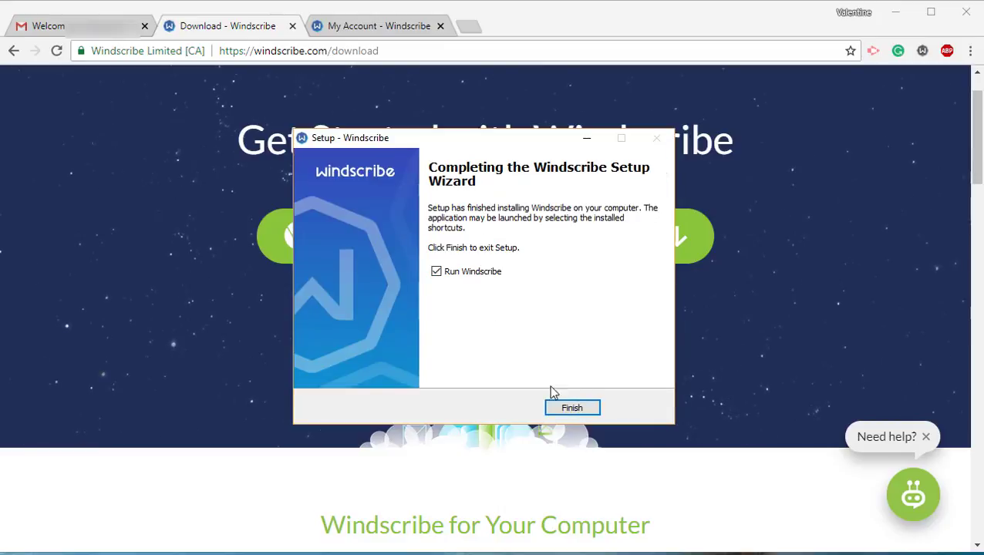
# Close the finished installer and log in to the desktop app with the existing account credentials.
pyautogui.click(571, 415)
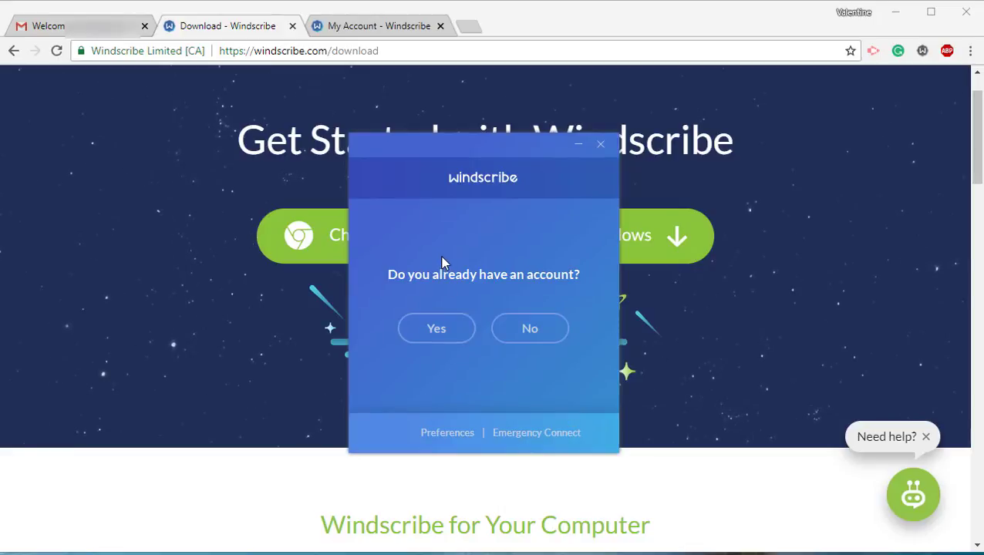
pyautogui.click(436, 328)
pyautogui.click(433, 288)
pyautogui.write('ttrainingke')
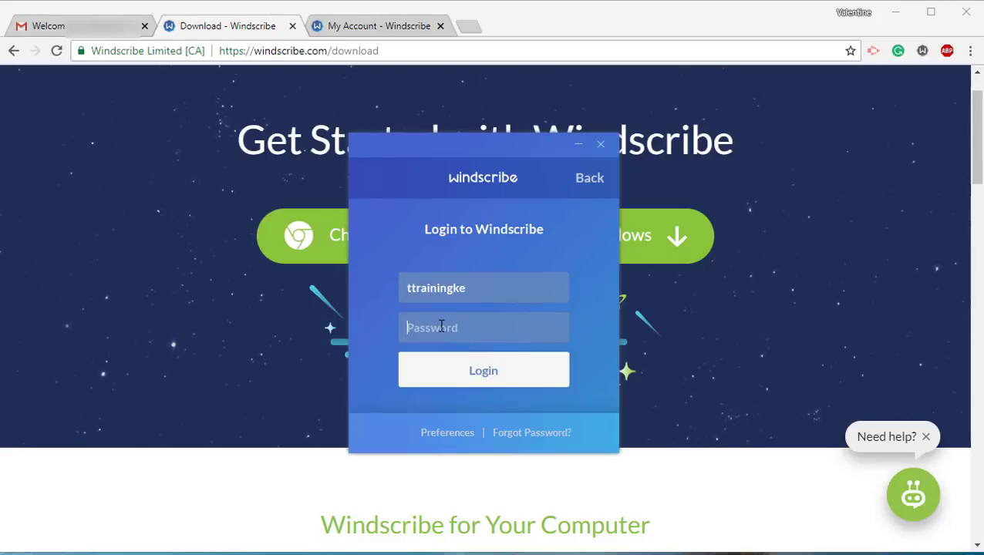
pyautogui.write('********')
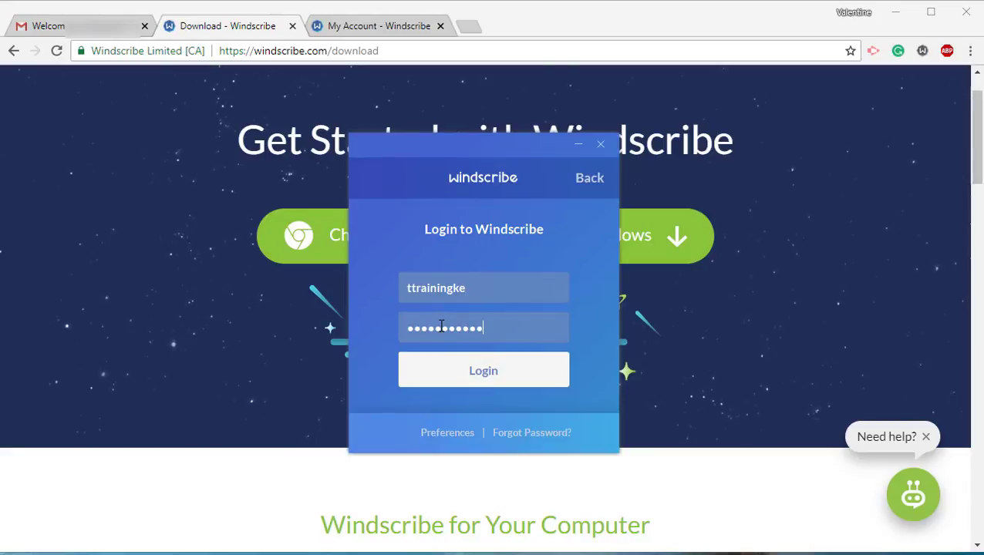
pyautogui.click(479, 377)
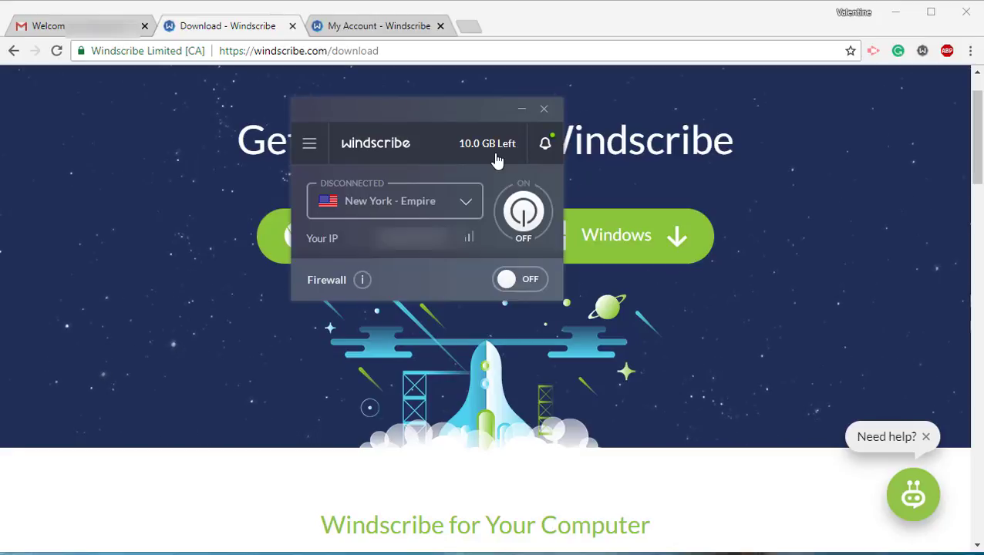
# Connect through the Chicago - Cub location and switch the firewall off.
pyautogui.click(470, 208)
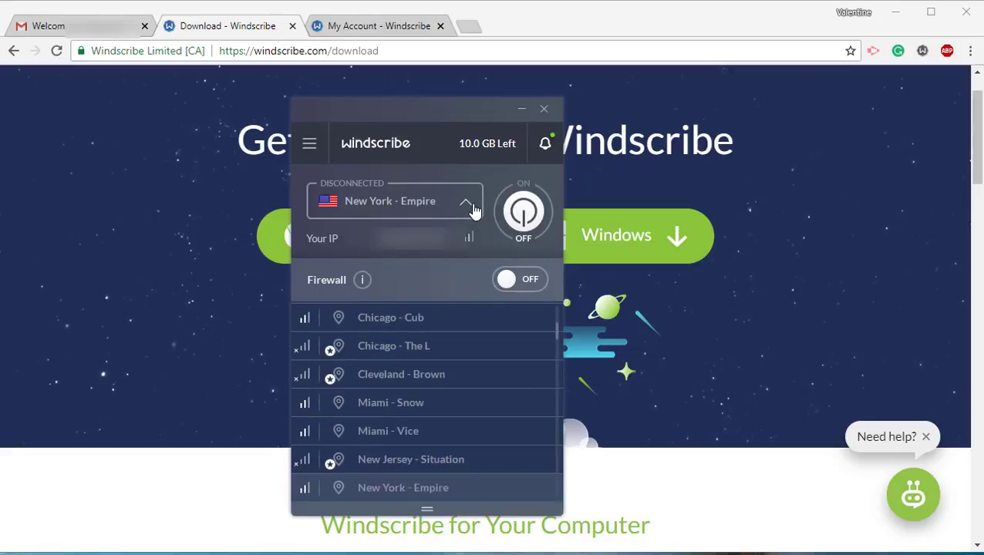
pyautogui.click(437, 327)
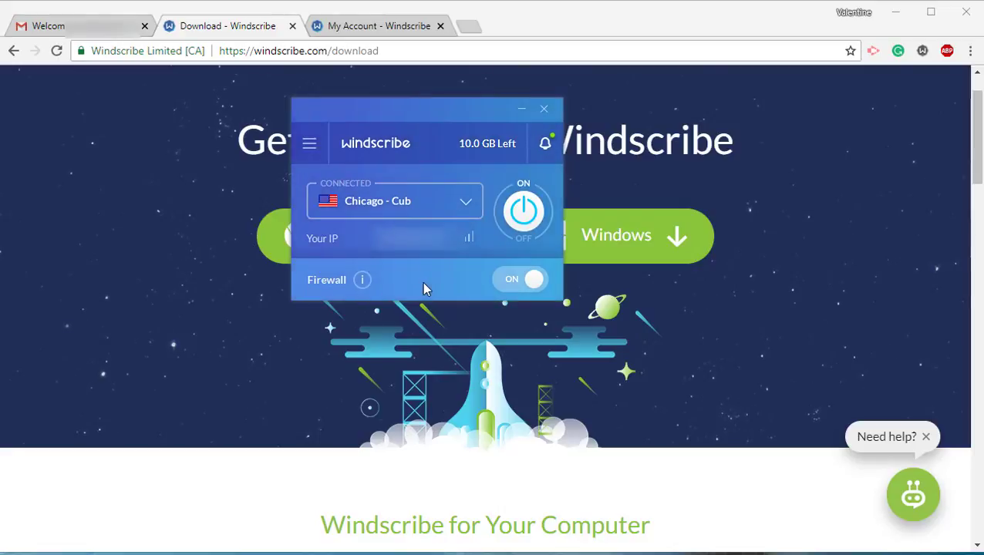
pyautogui.click(536, 283)
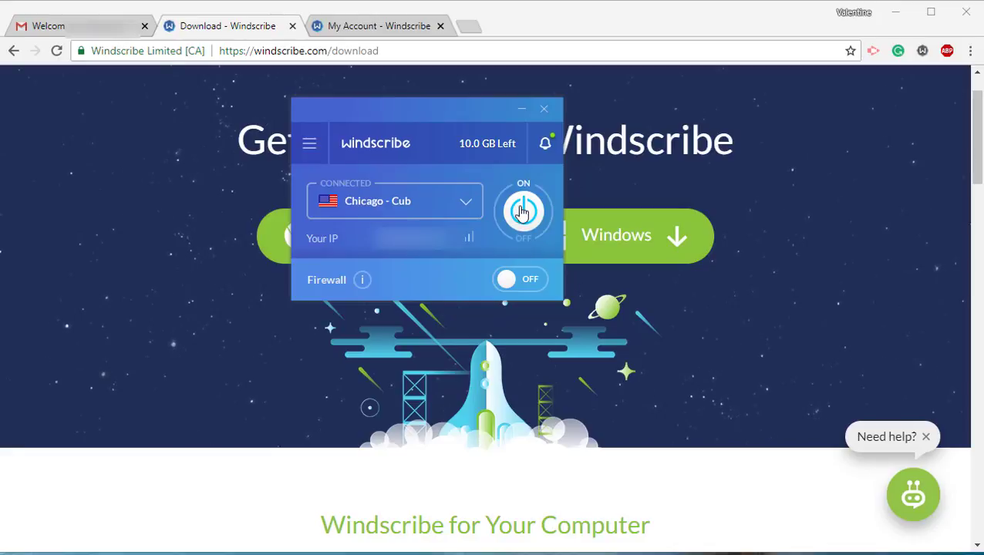
# Check whatismyipaddress.com shows Illinois, then disconnect the VPN and reload to see Kenya.
pyautogui.click(469, 26)
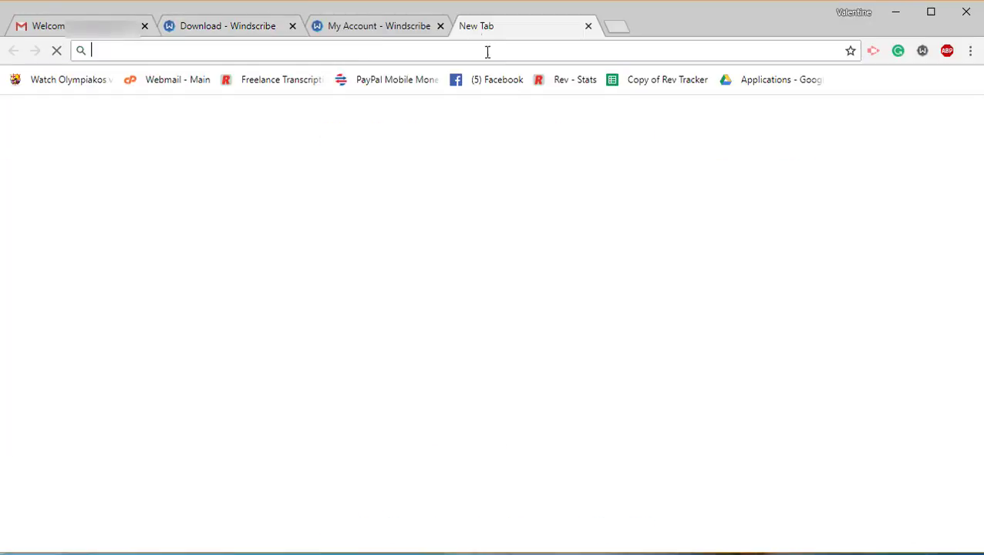
pyautogui.write('whatismy')
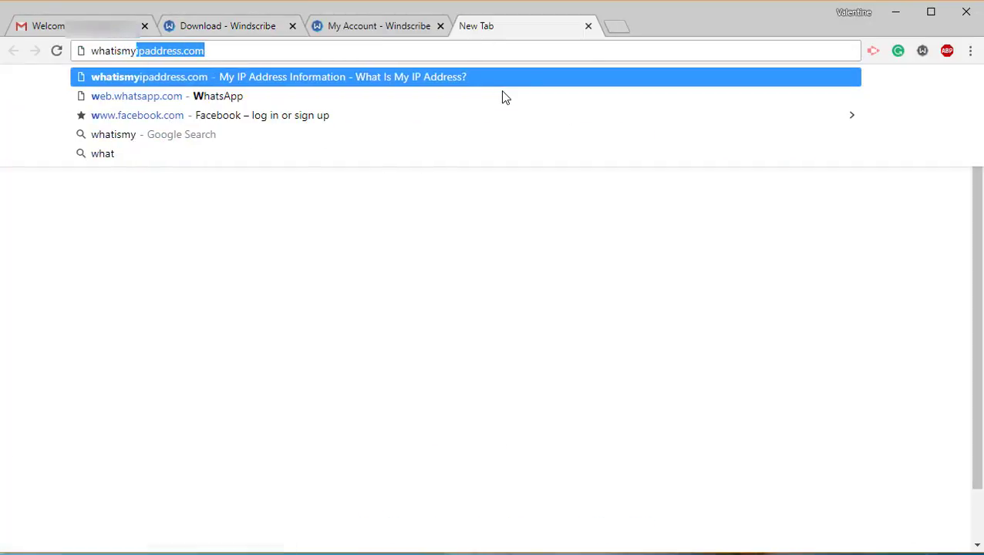
pyautogui.write('ipaddress.com')
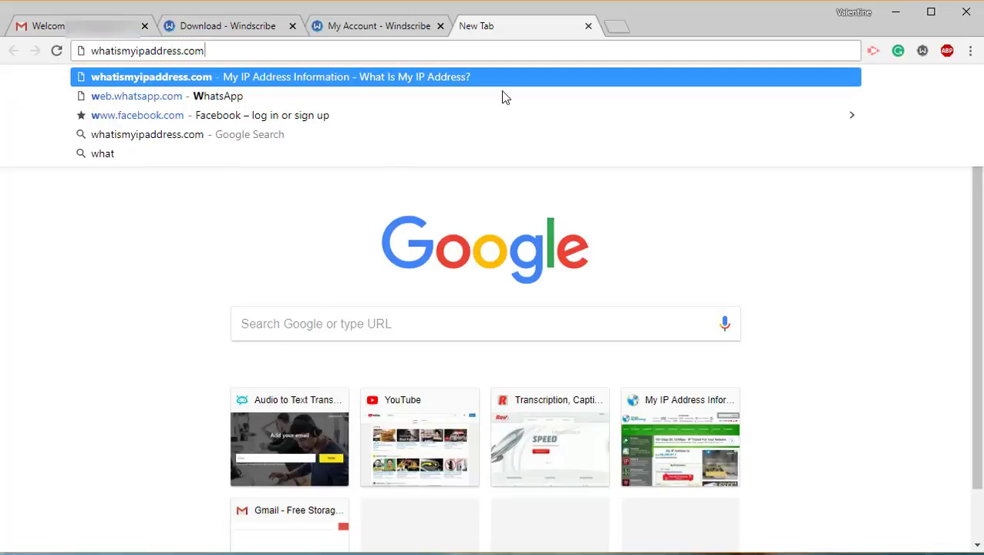
pyautogui.press('Return')
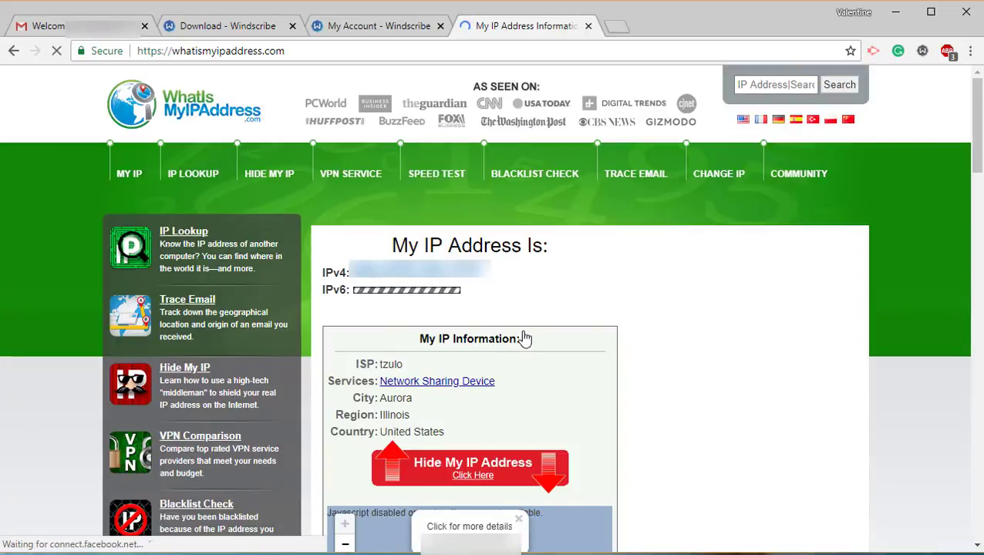
pyautogui.doubleClick(401, 415)
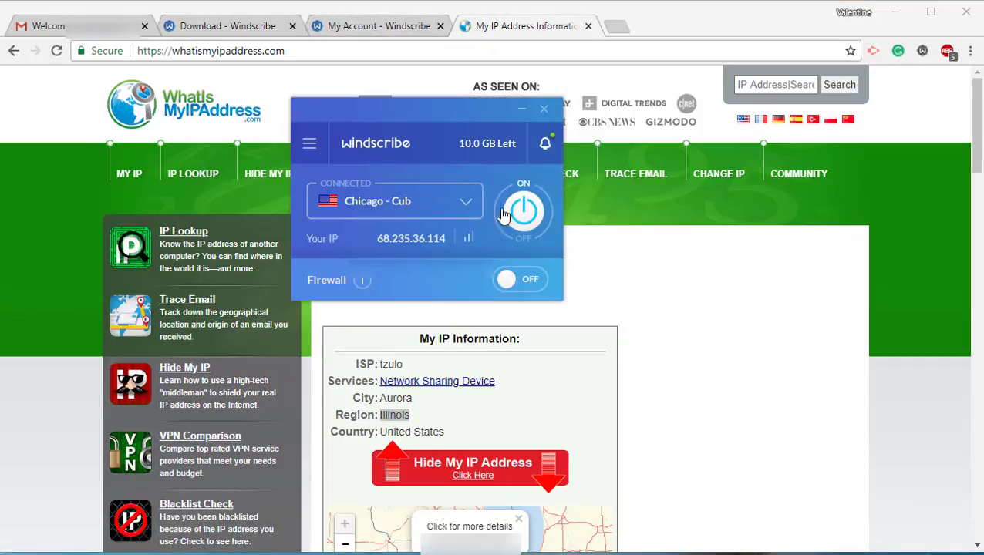
pyautogui.click(509, 216)
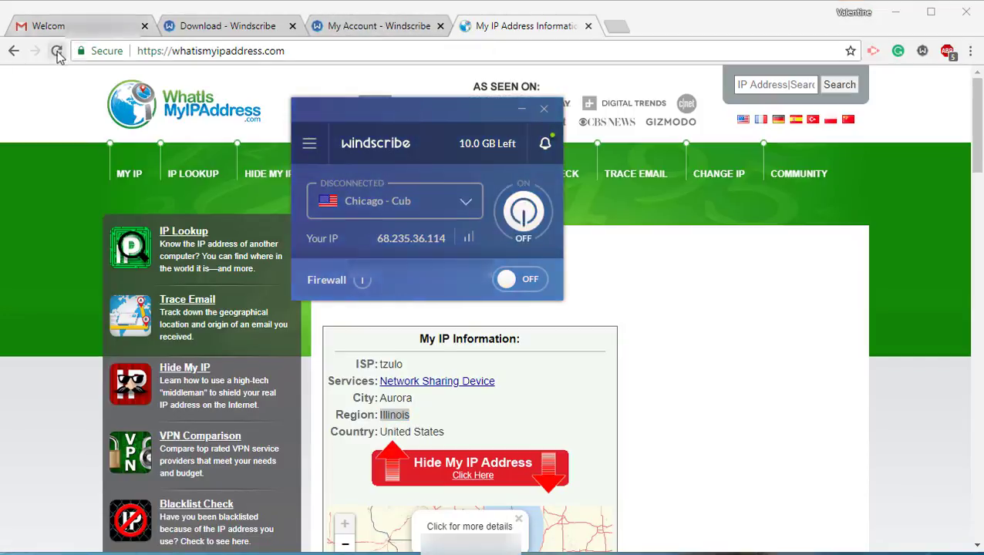
pyautogui.click(58, 53)
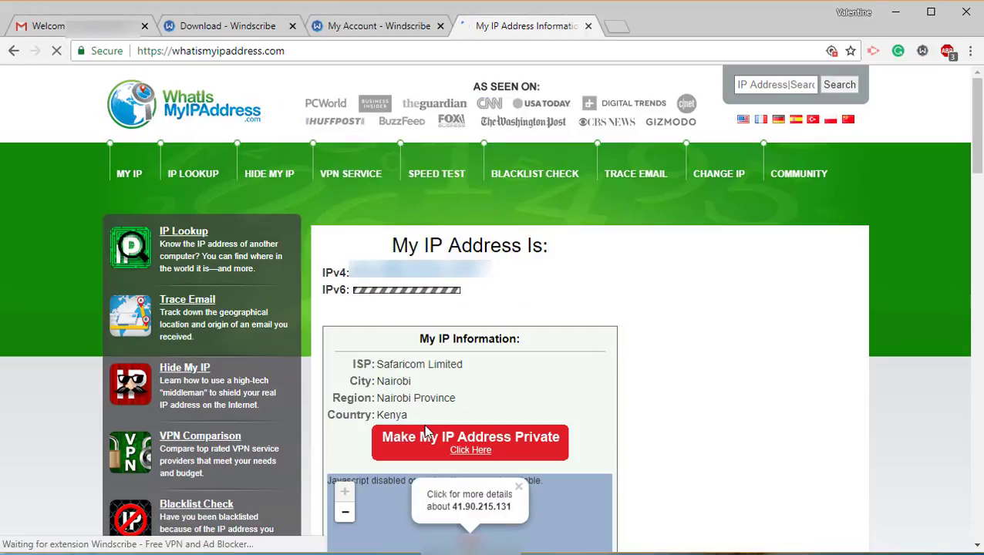
# Add the Windscribe Chrome extension from the account page and connect it to US Central.
pyautogui.tripleClick(376, 365)
pyautogui.click(376, 365)
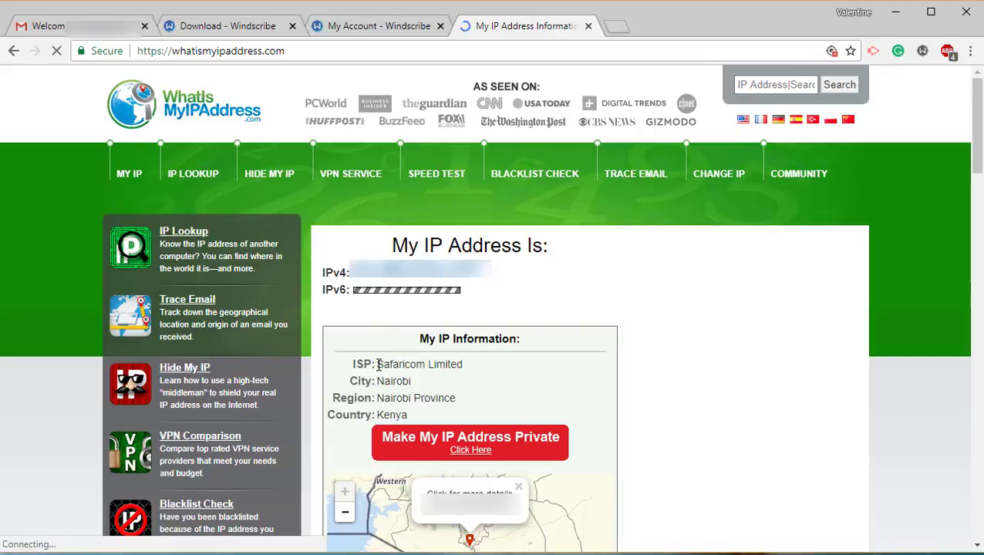
pyautogui.click(377, 26)
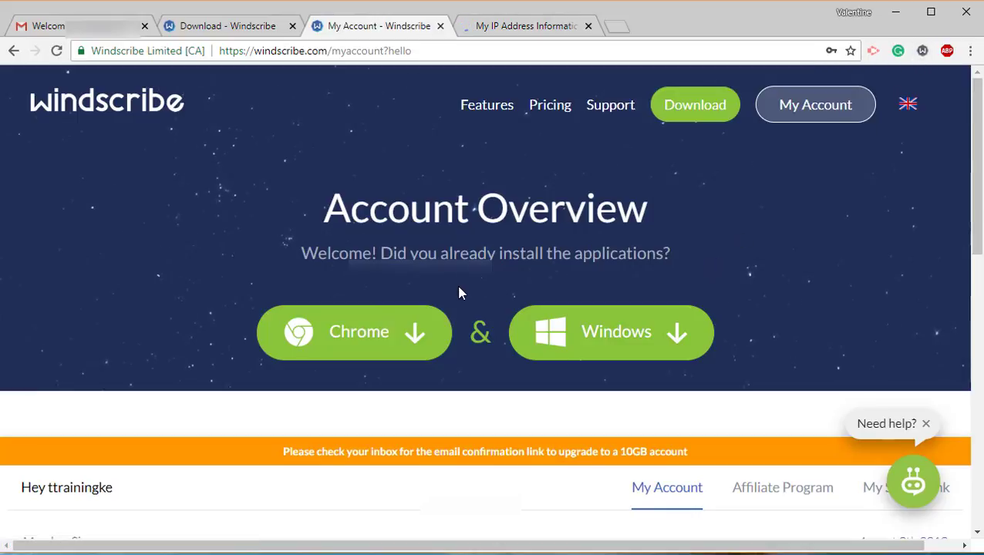
pyautogui.click(325, 345)
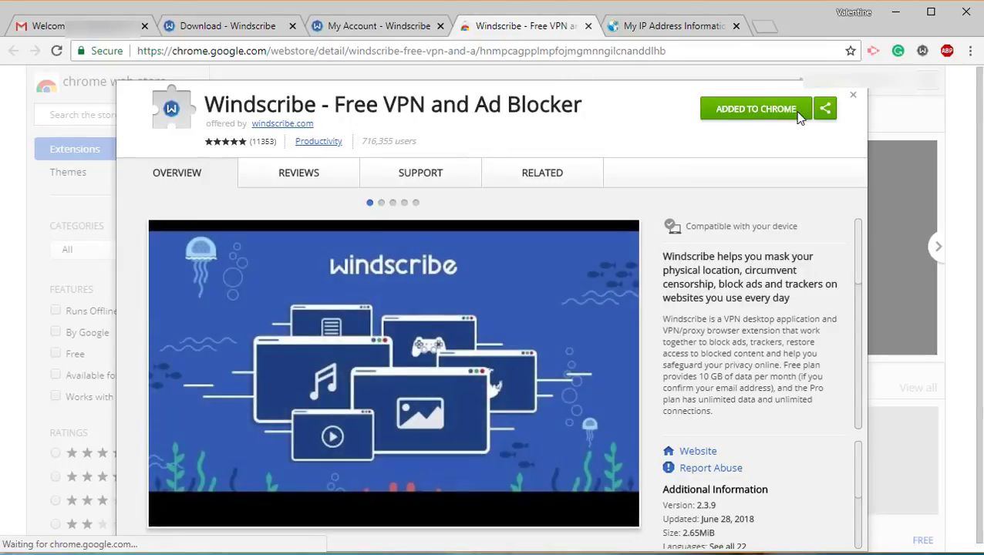
pyautogui.click(922, 52)
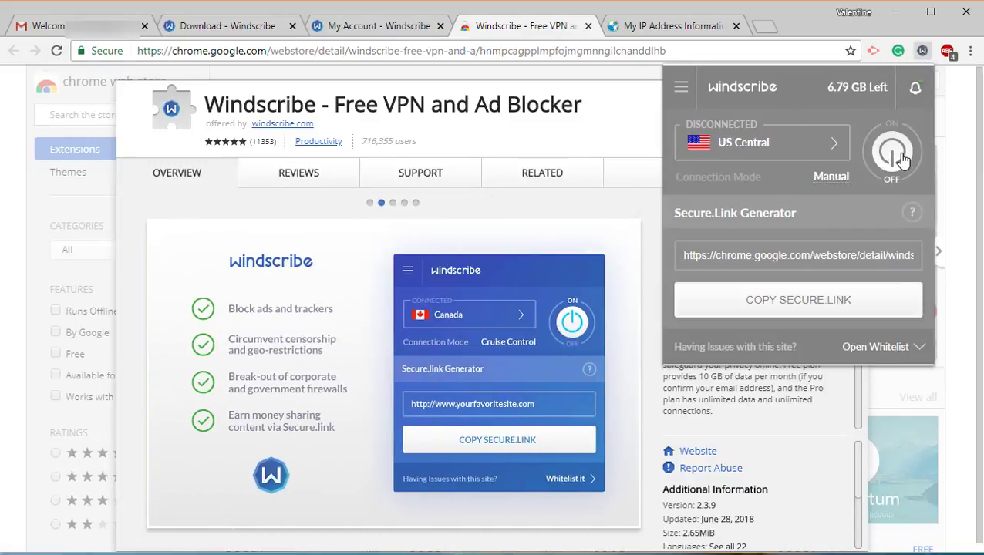
pyautogui.click(902, 158)
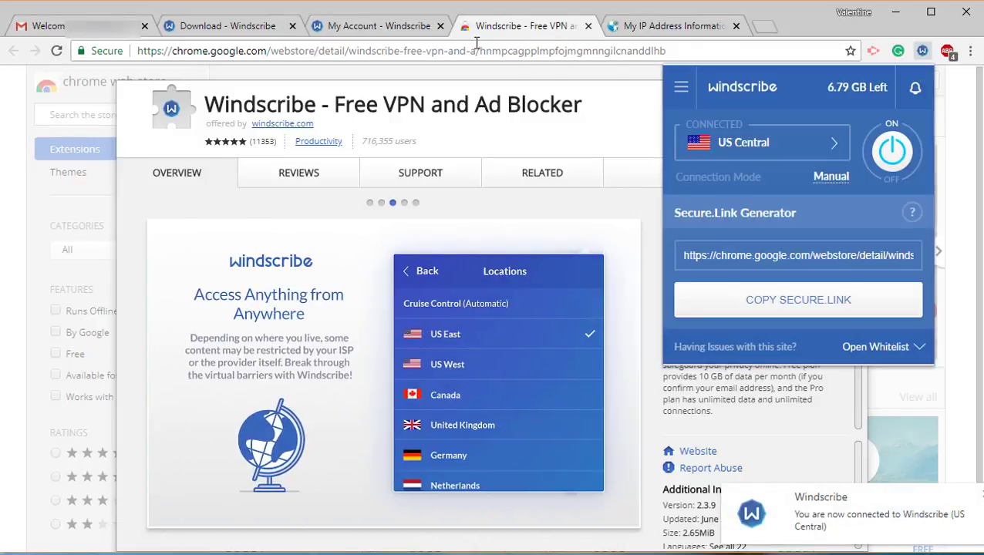
pyautogui.click(446, 50)
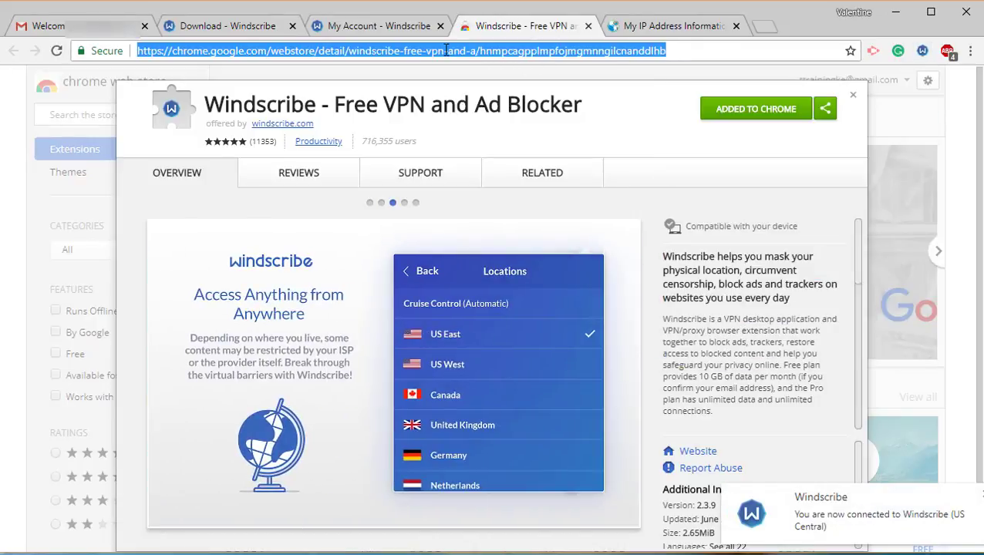
# Reload the WhatIsMyIPAddress tab to recheck the location through the extension.
pyautogui.click(653, 26)
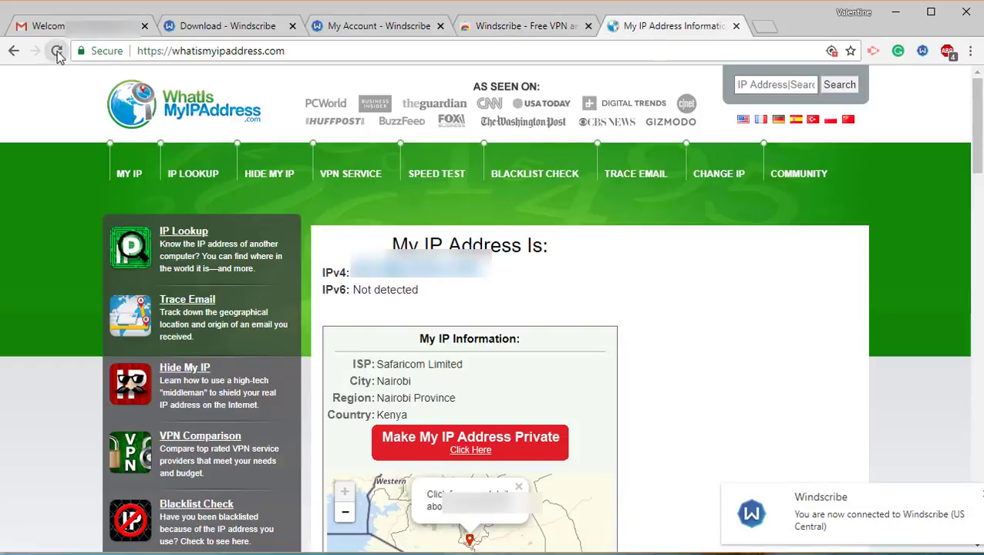
pyautogui.click(56, 51)
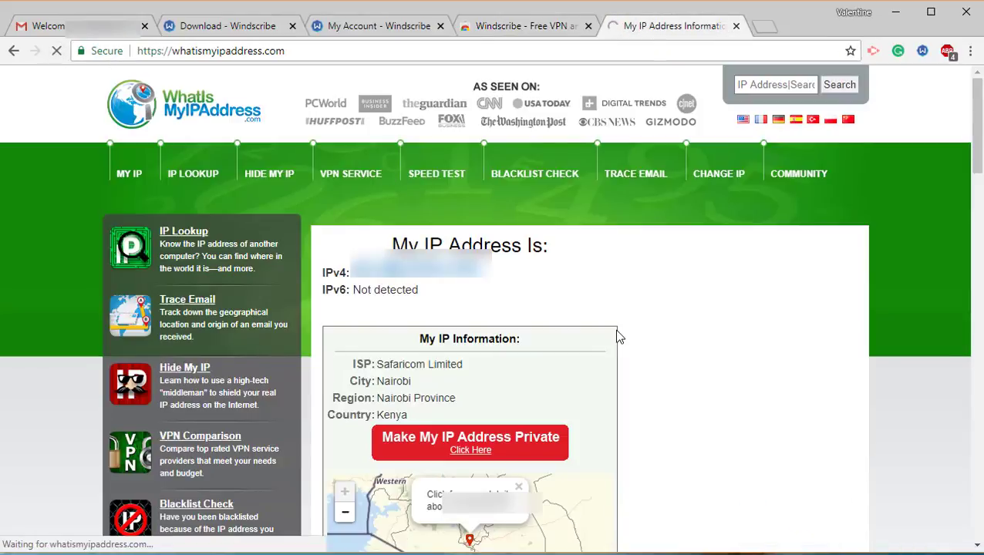